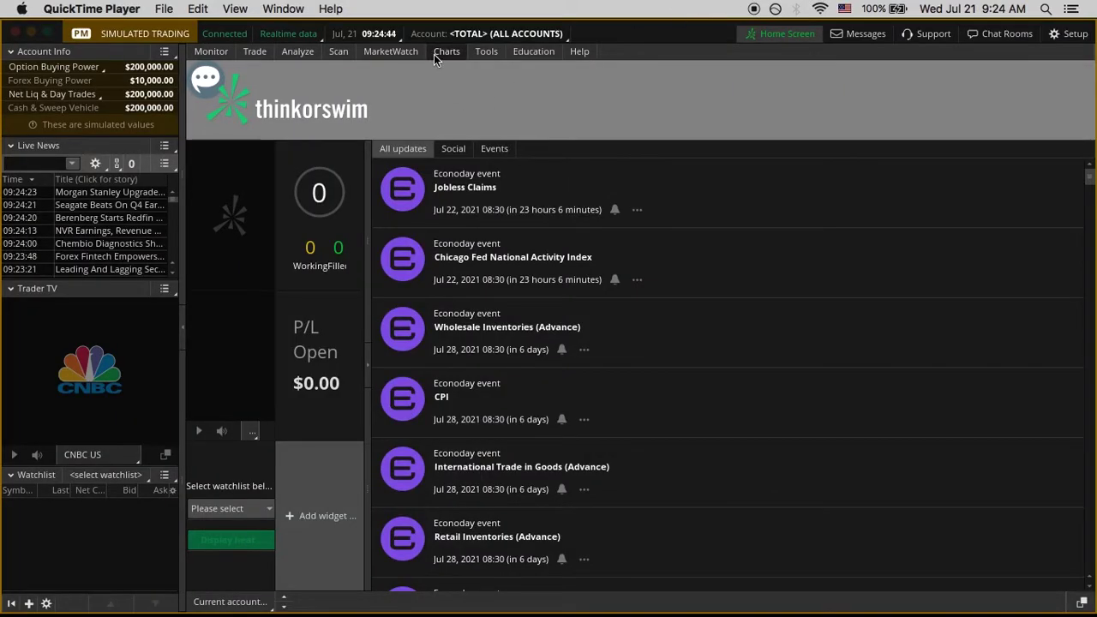
- Load the /ES E-mini S&P 500 futures chart in the Charts tab
left_click(433, 54)
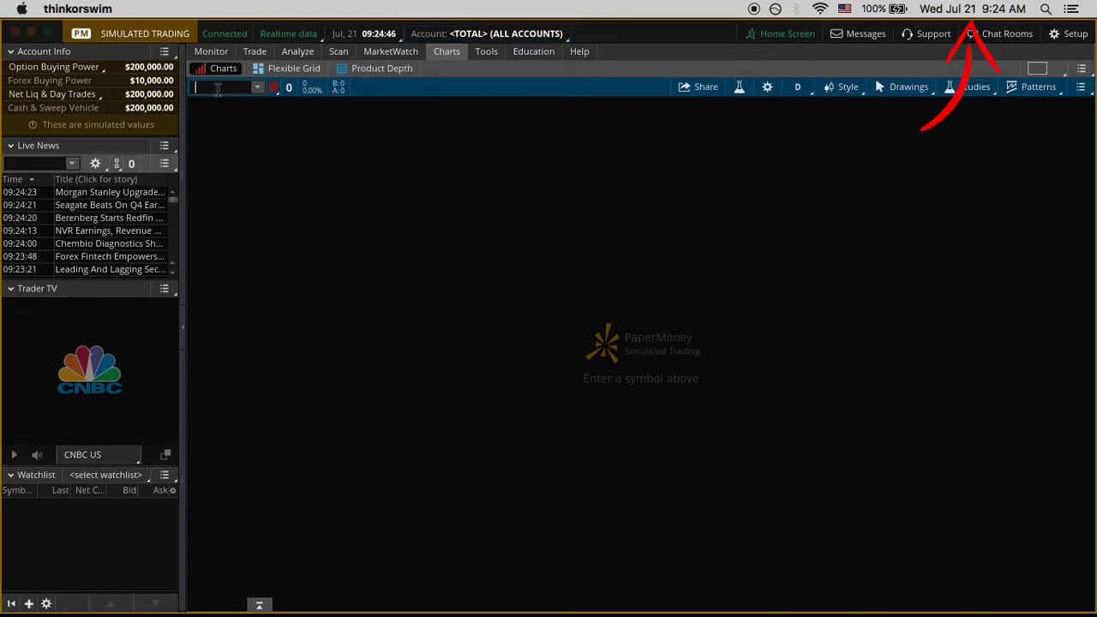
type("/ES")
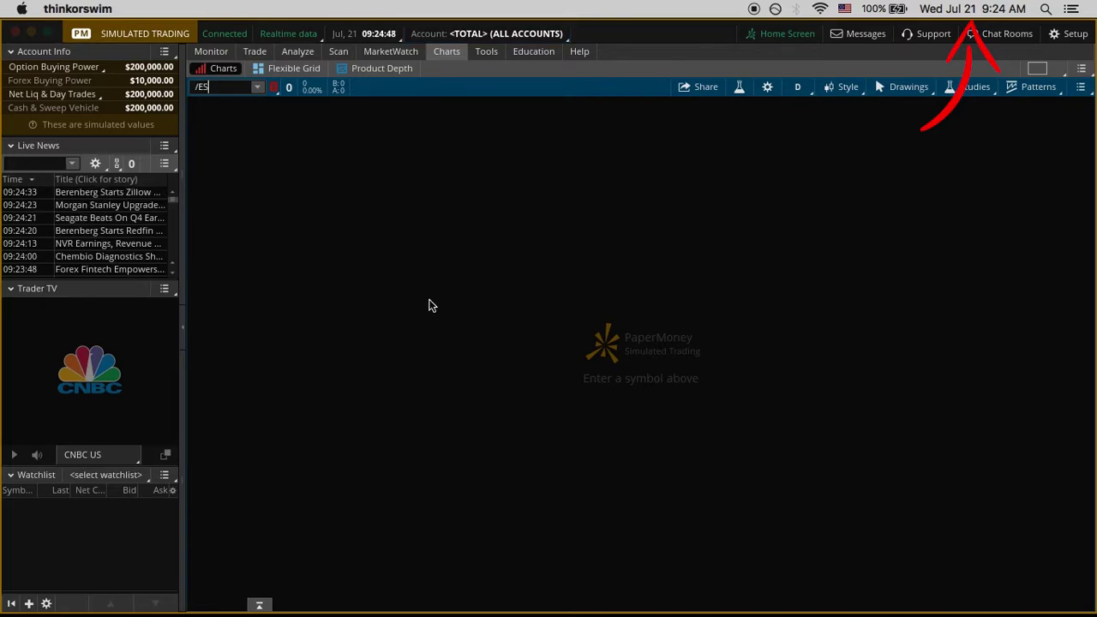
key("Return")
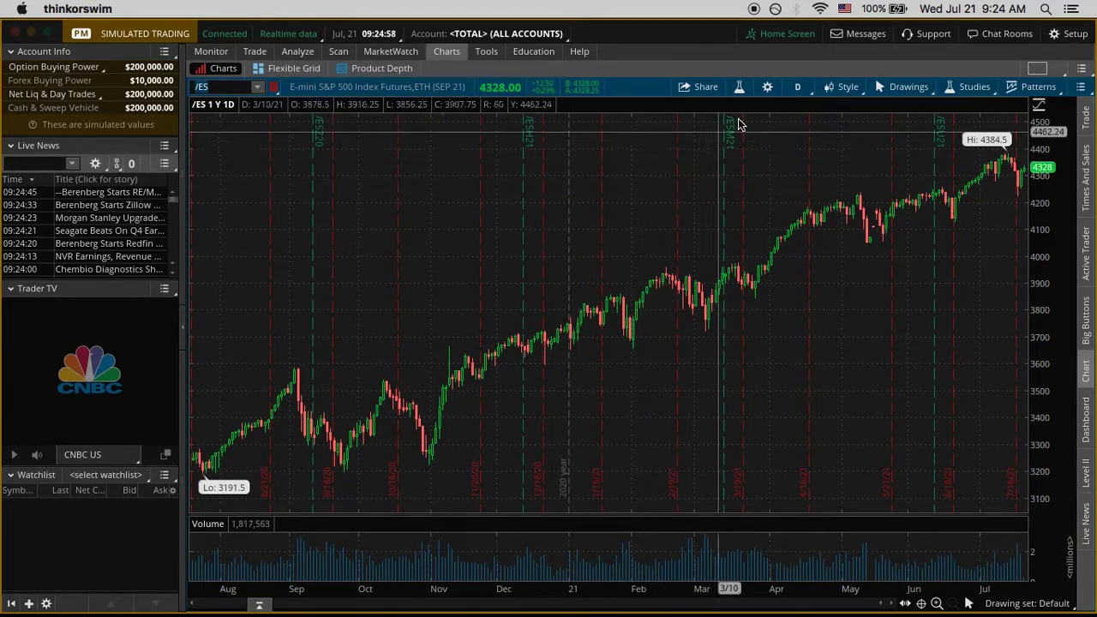
- In Chart Settings' Time axis, turn off the rollover display lines and apply
left_click(766, 89)
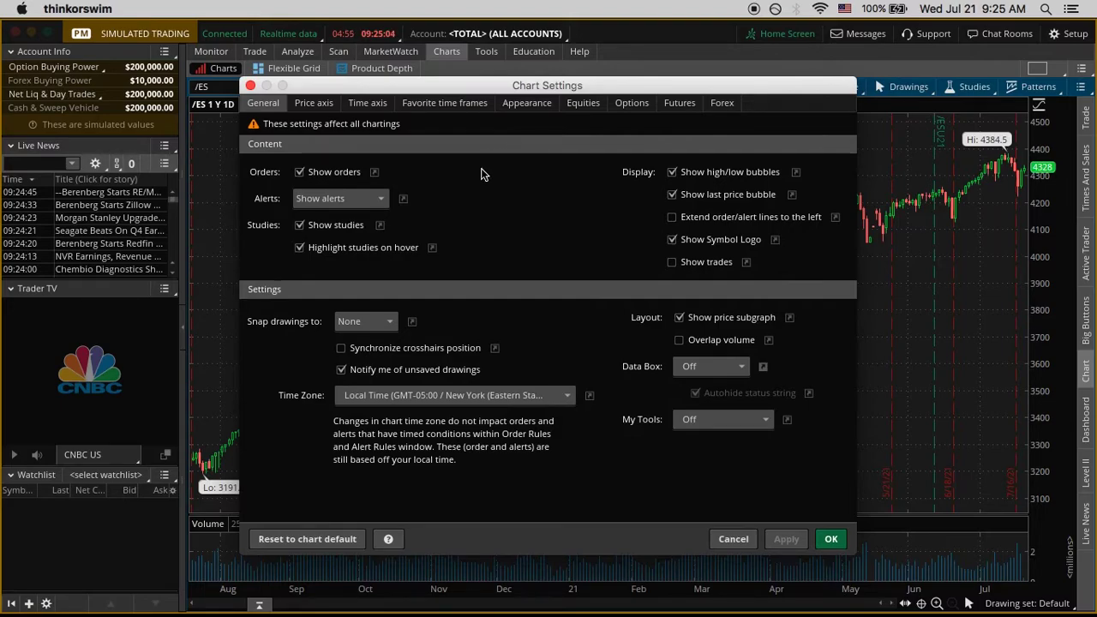
left_click(322, 107)
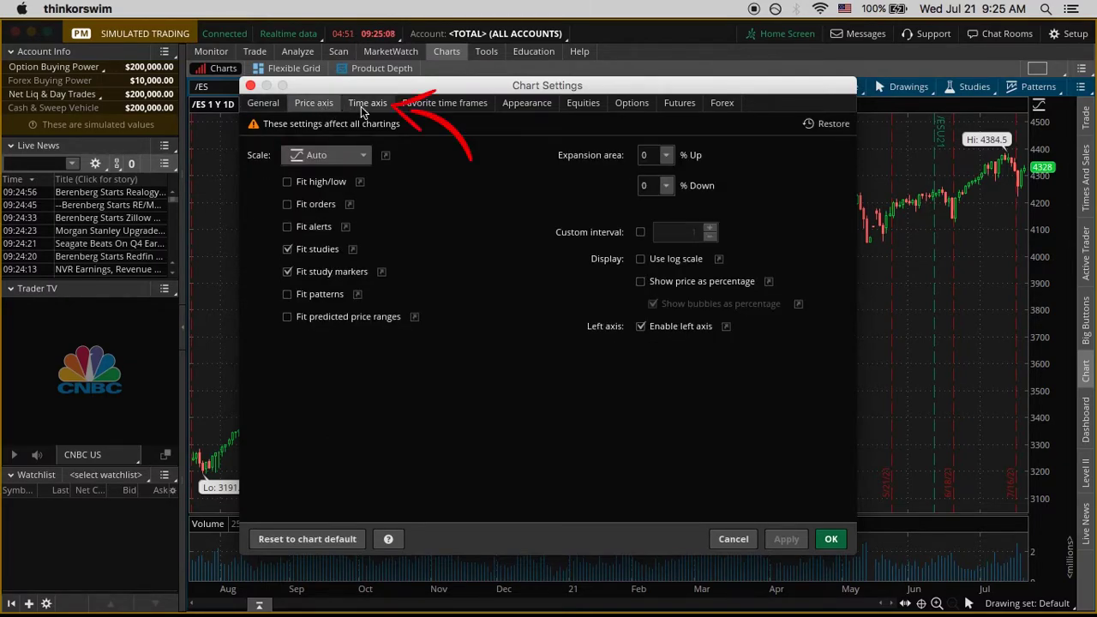
left_click(363, 107)
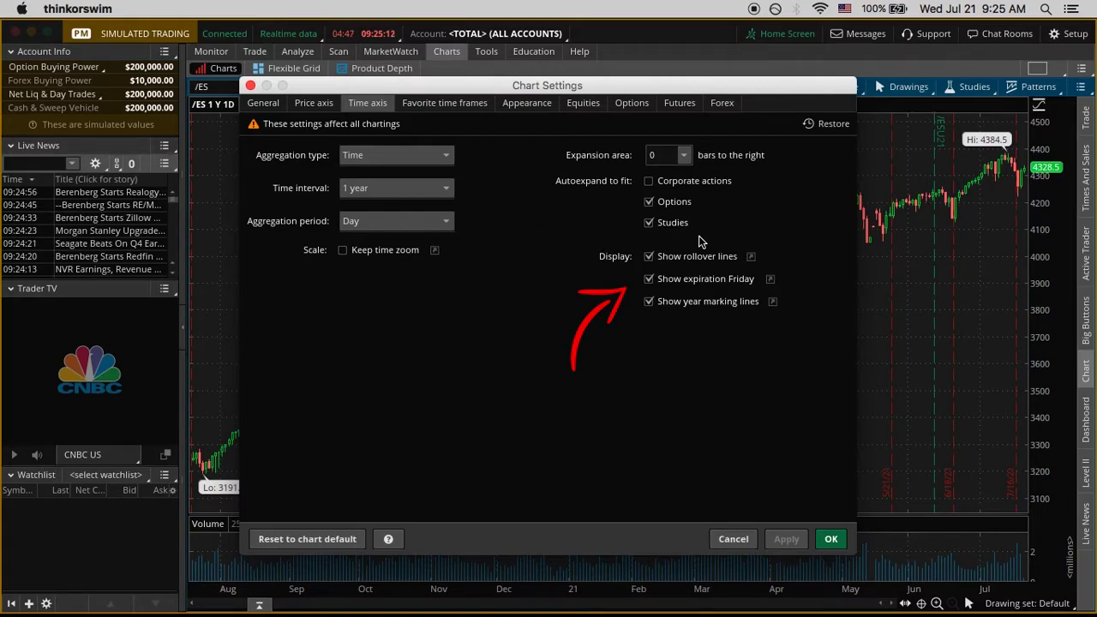
left_click(679, 260)
left_click(786, 538)
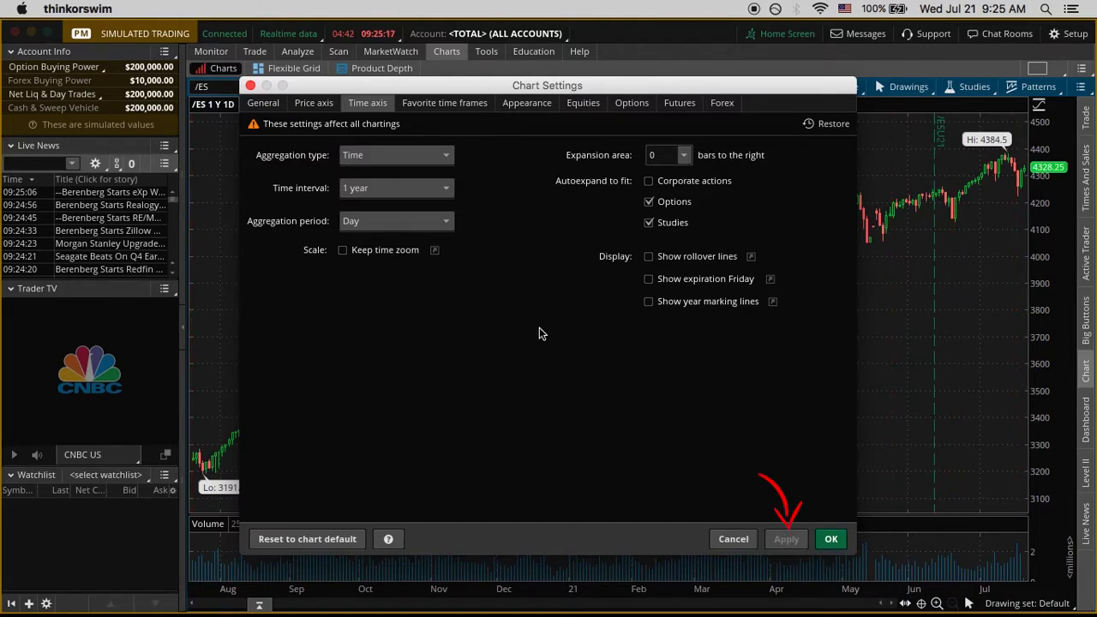
- On the Appearance page, turn off the grid, choose a darker background, and apply
left_click(518, 105)
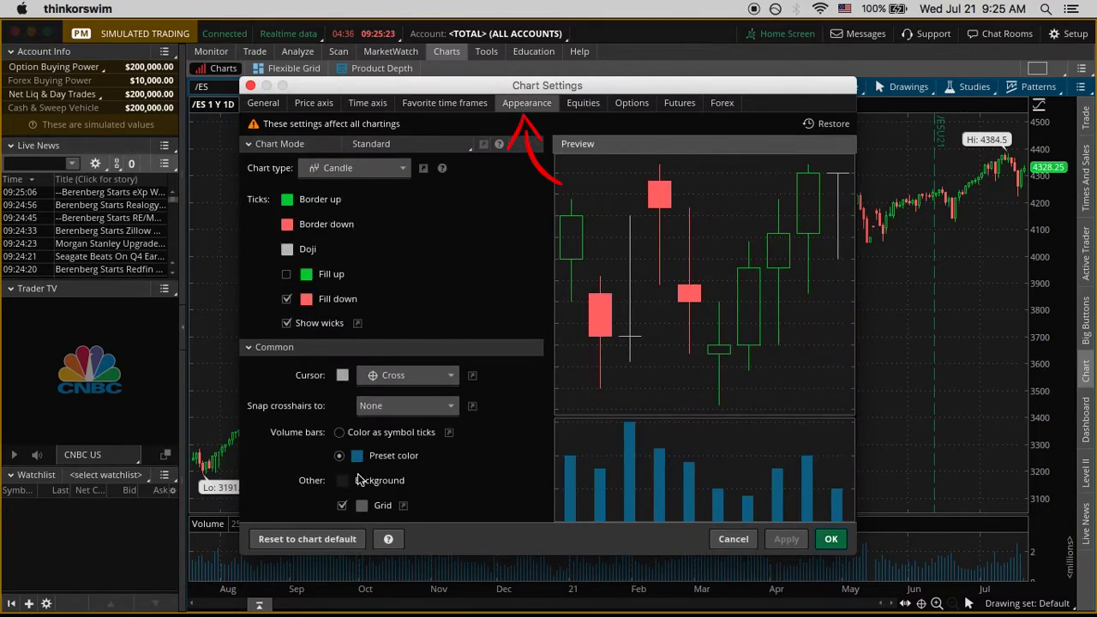
left_click(342, 505)
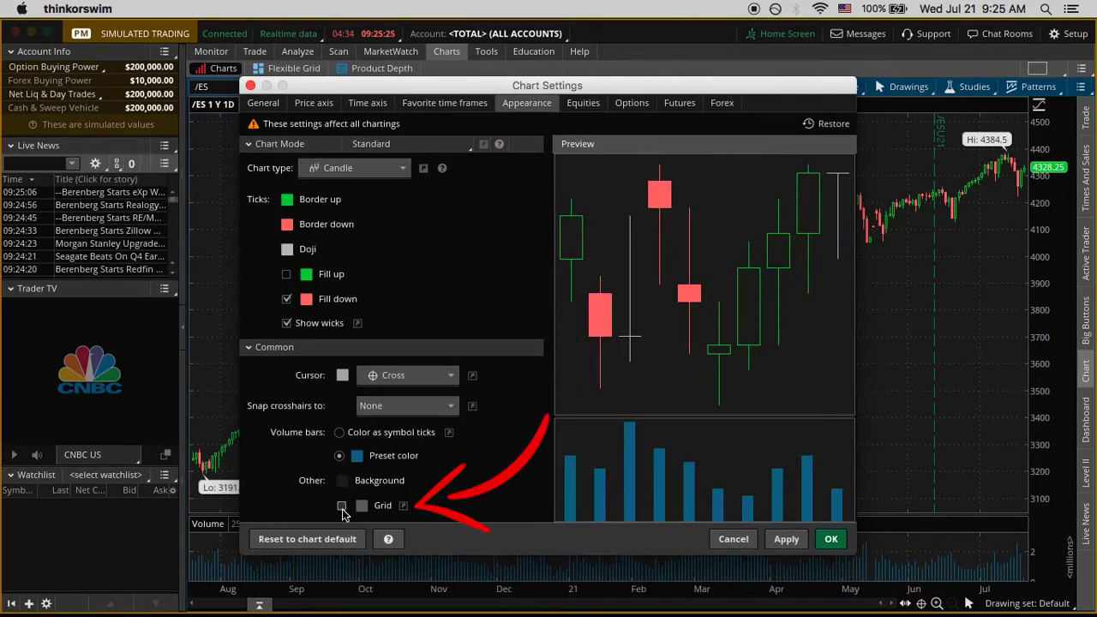
left_click(342, 481)
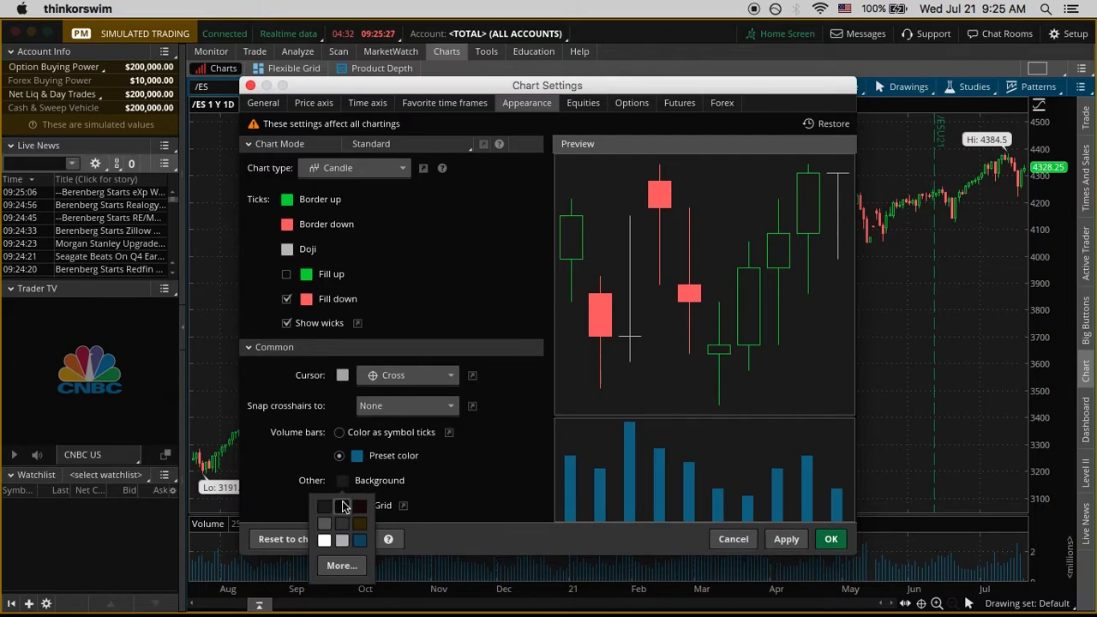
left_click(342, 506)
left_click(794, 542)
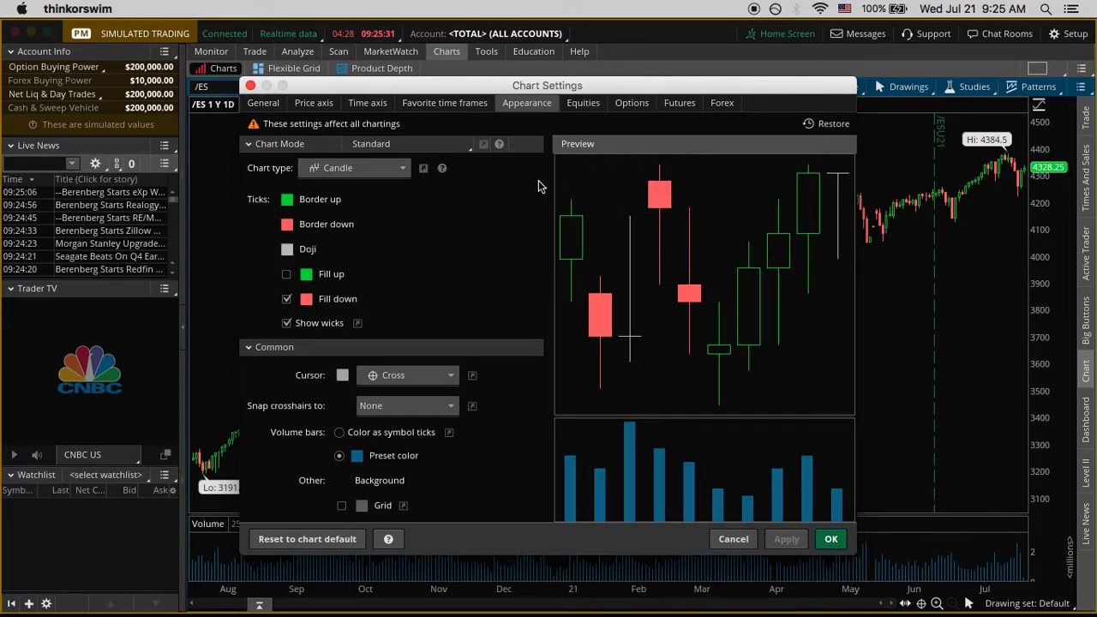
- In the Futures settings, uncheck Show volume subgraph and Show contract change events, apply, and close with OK
left_click(672, 107)
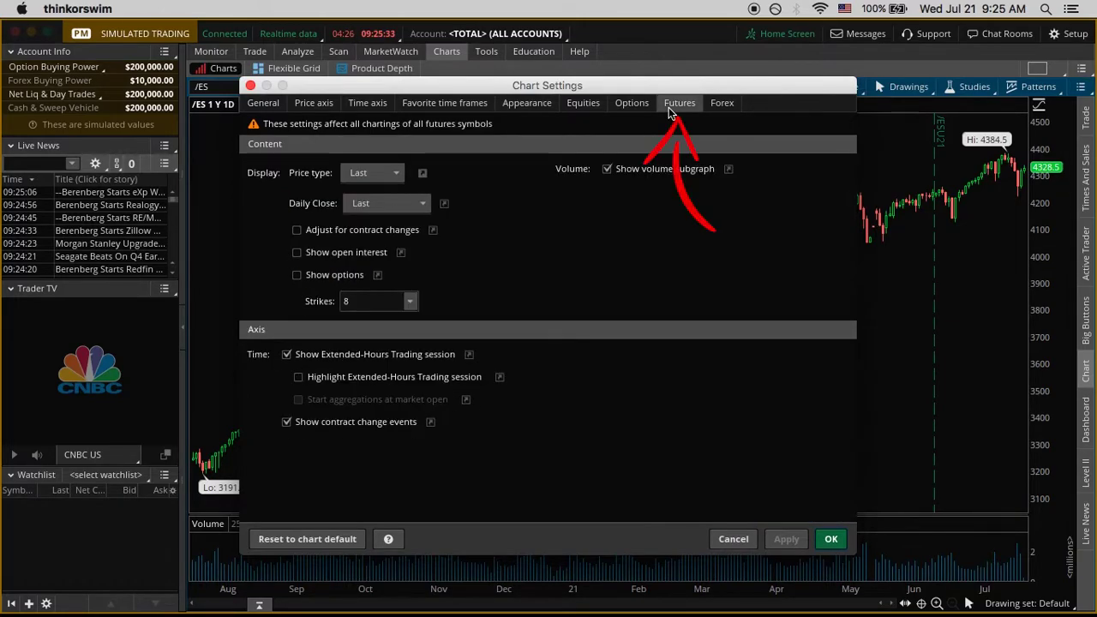
left_click(662, 169)
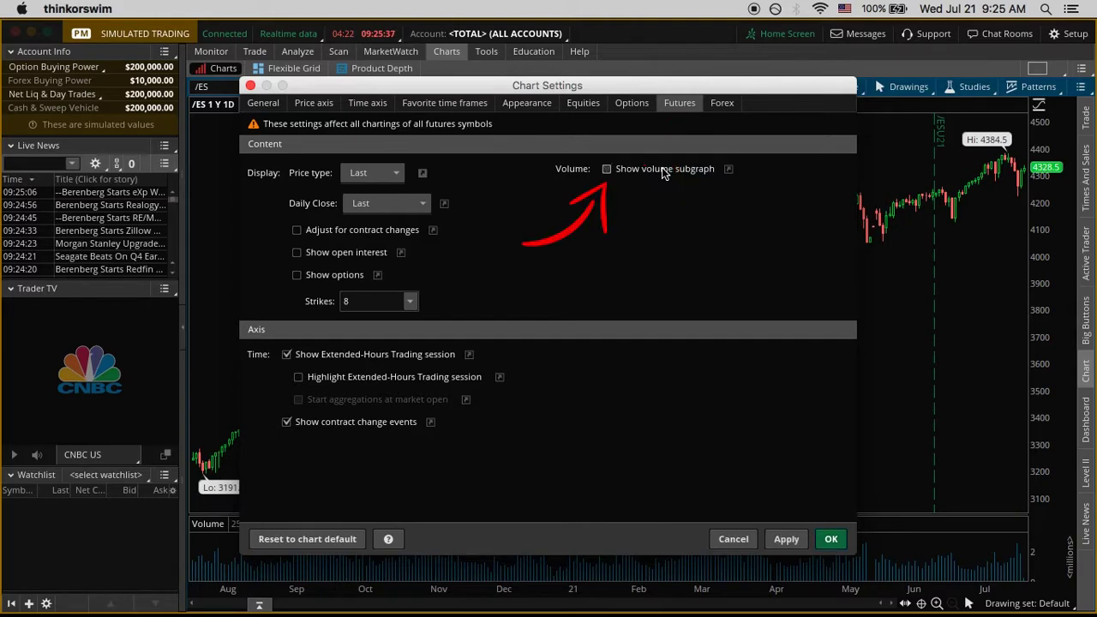
left_click(800, 539)
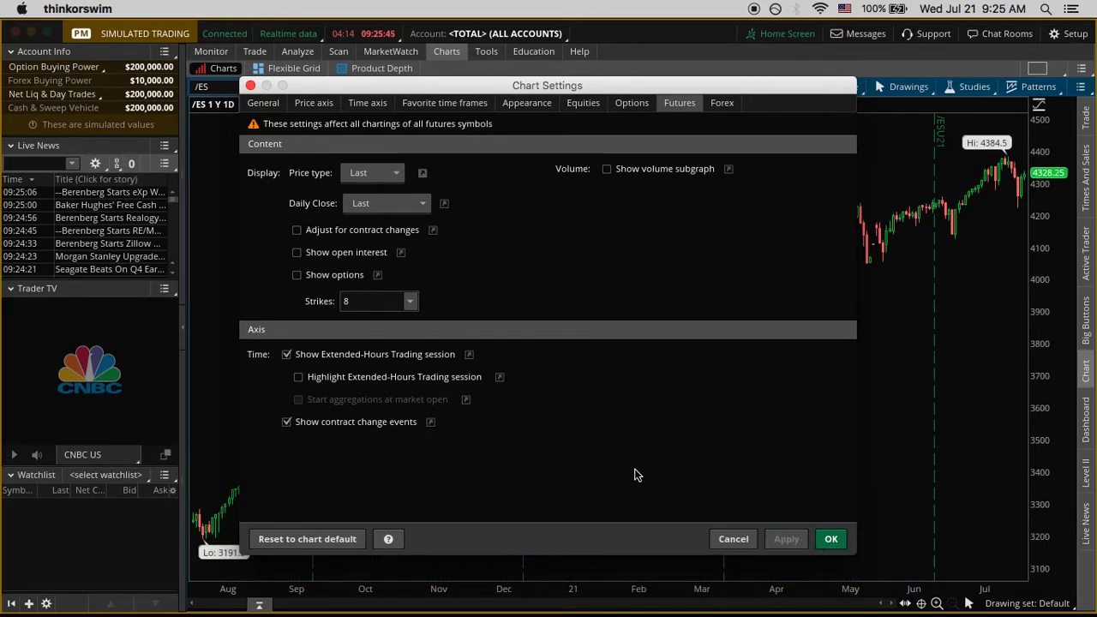
left_click(334, 430)
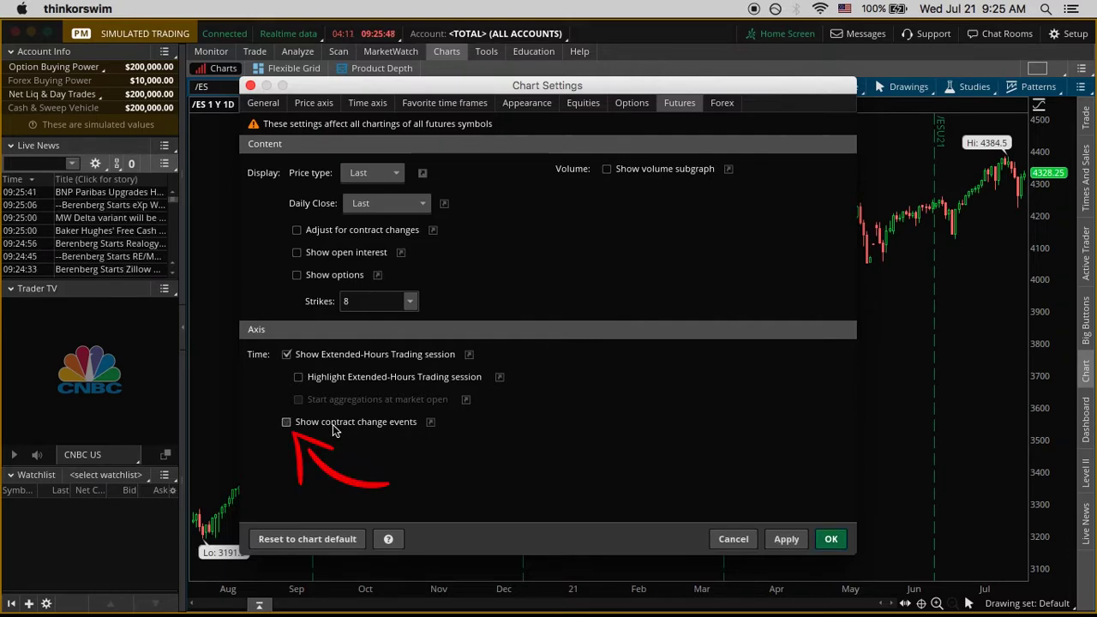
left_click(788, 538)
left_click(830, 540)
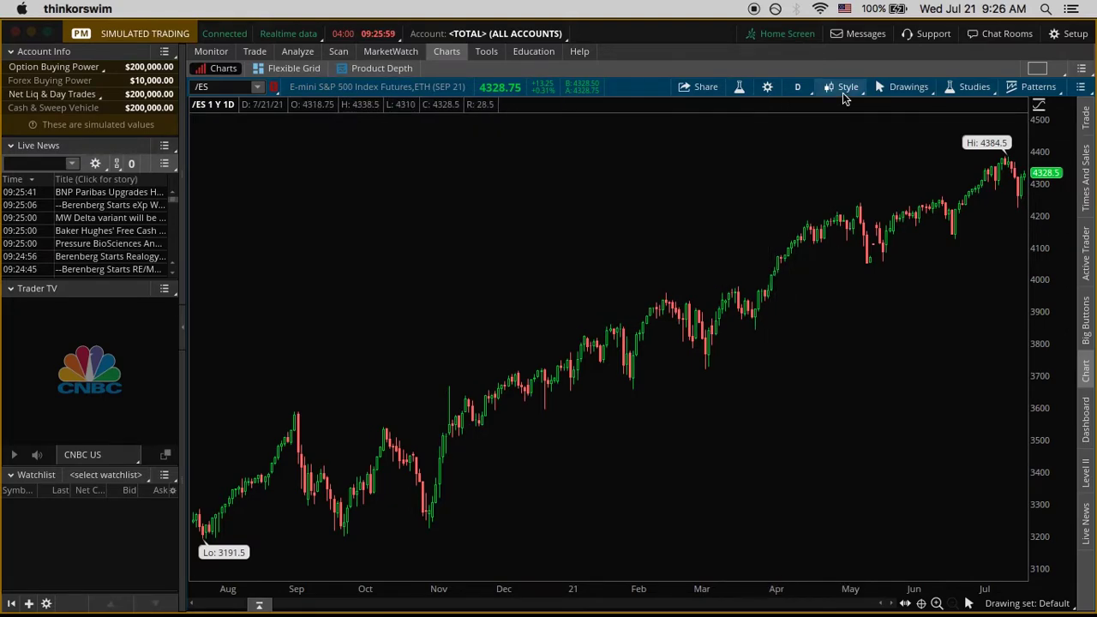
- Switch the /ES chart to 1 day of 1-minute bars and zoom in to the last hour
left_click(797, 87)
left_click(755, 155)
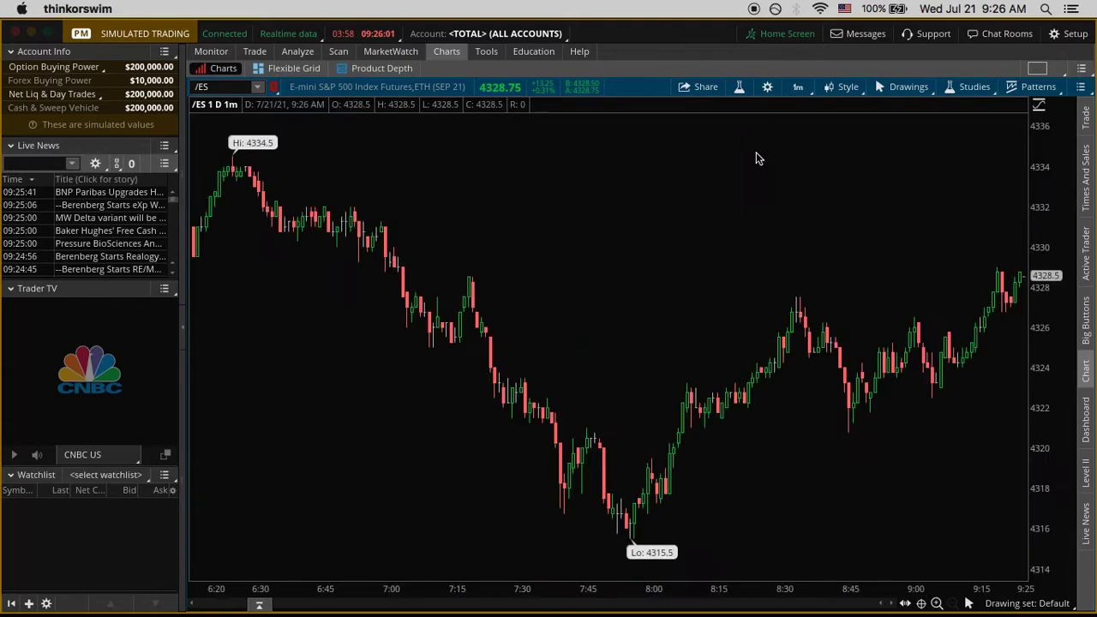
left_click(936, 603)
left_click(936, 603)
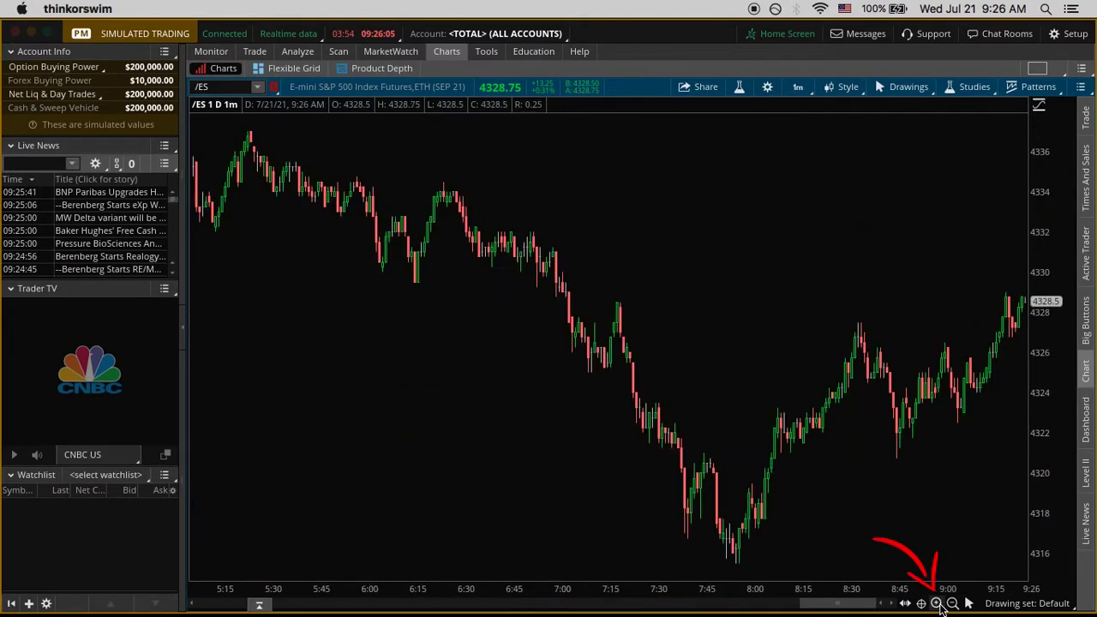
left_click(937, 603)
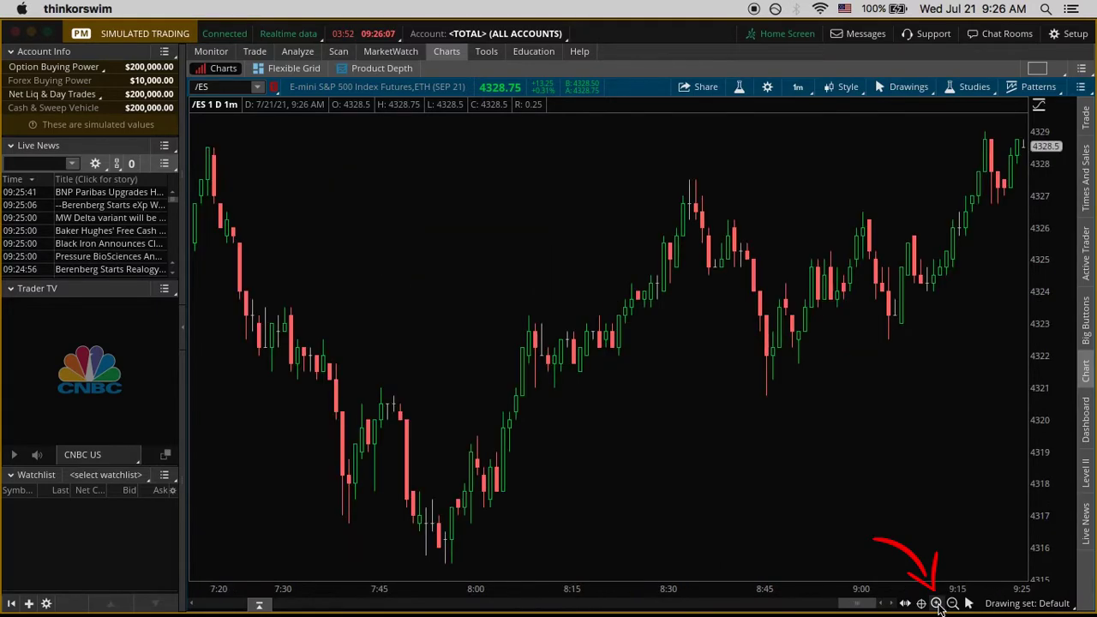
left_click(937, 603)
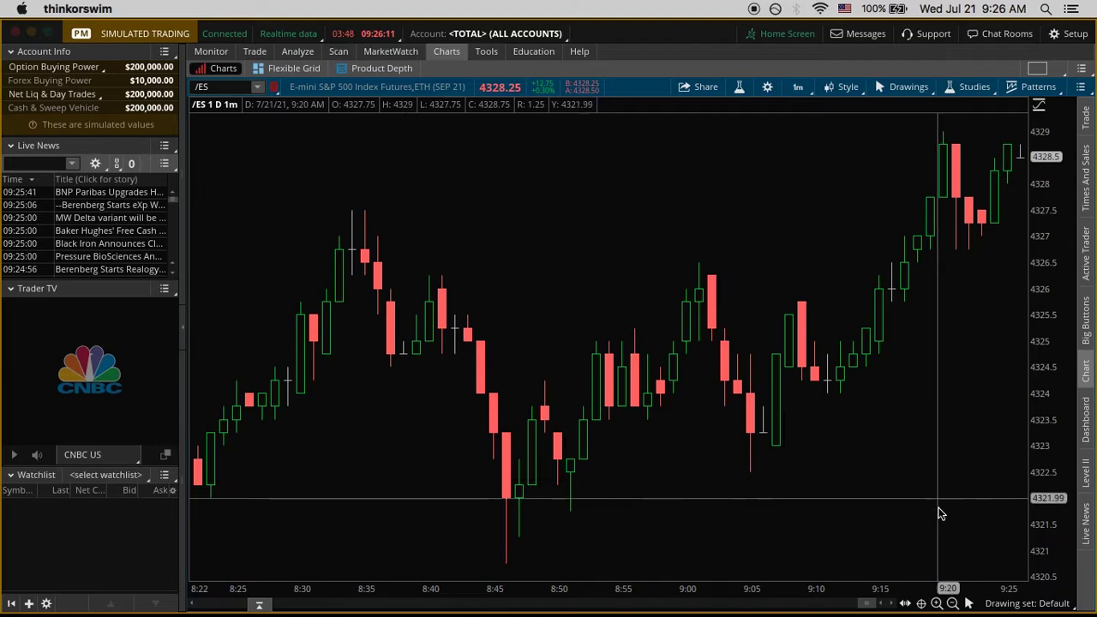
- Zoom back out four steps until several days of 1-minute candles show
left_click(952, 603)
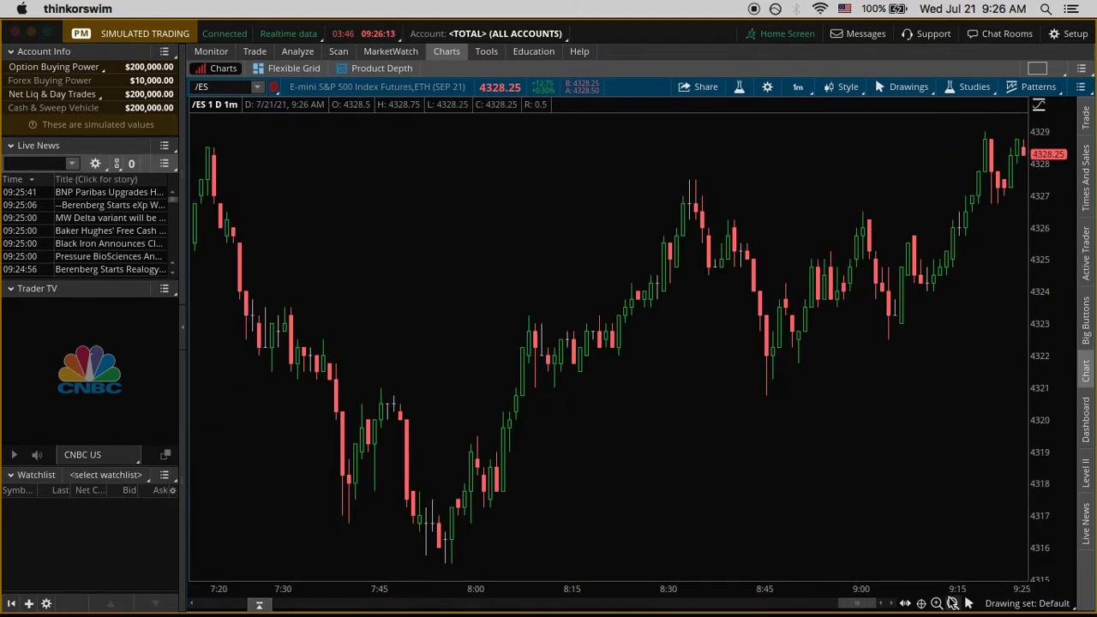
left_click(952, 603)
left_click(952, 603)
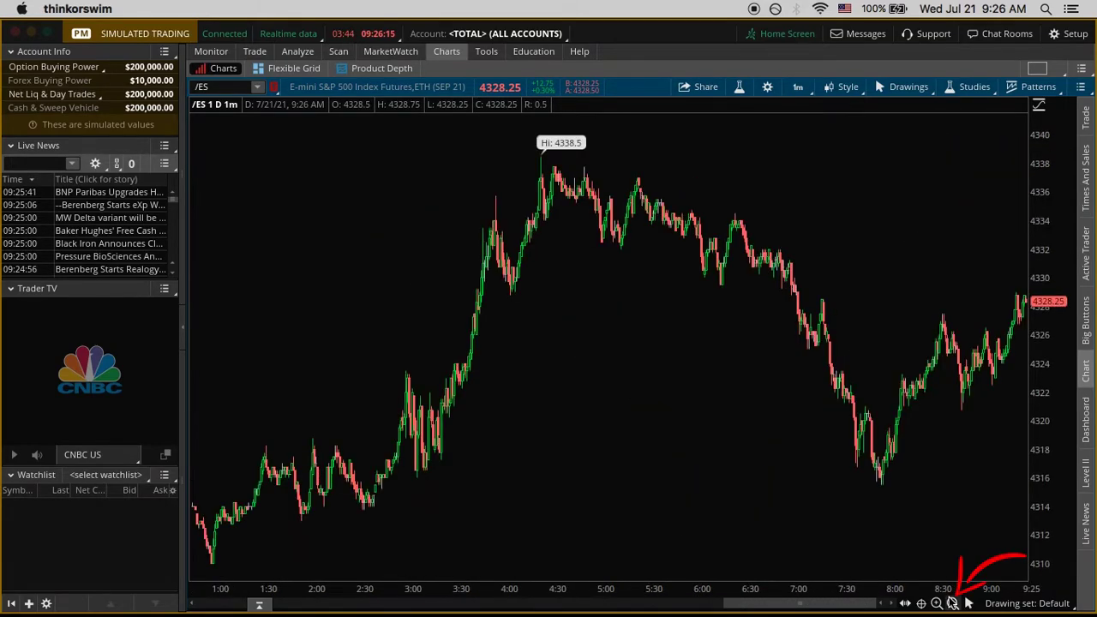
left_click(952, 603)
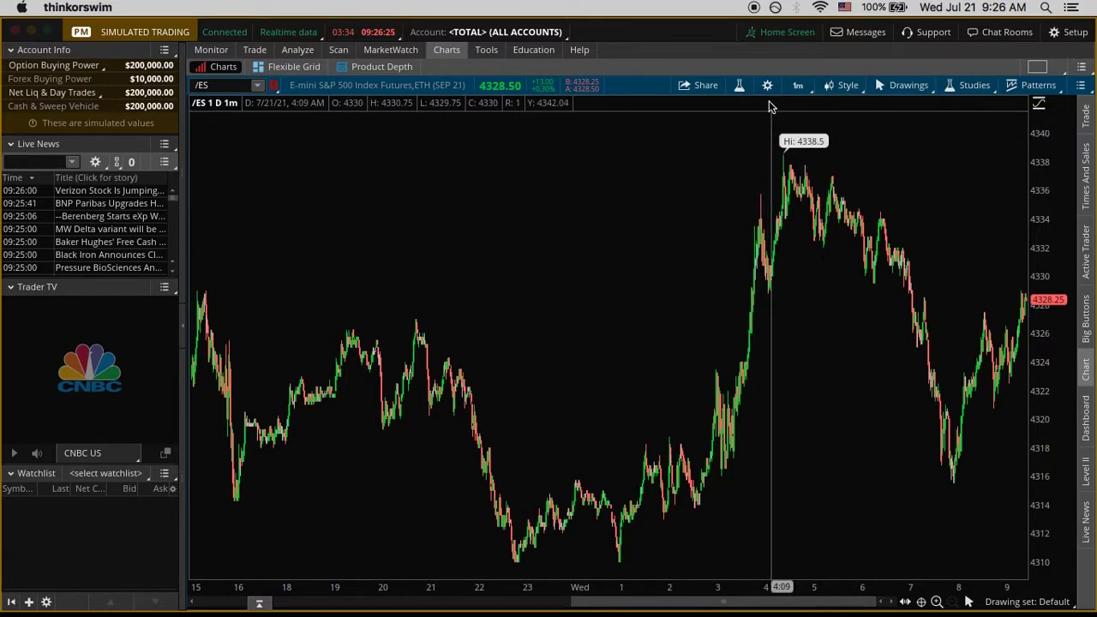
- In Edit studies, search 'volume', add VolumeAvg to the Lower pane, apply, and confirm with OK
left_click(974, 89)
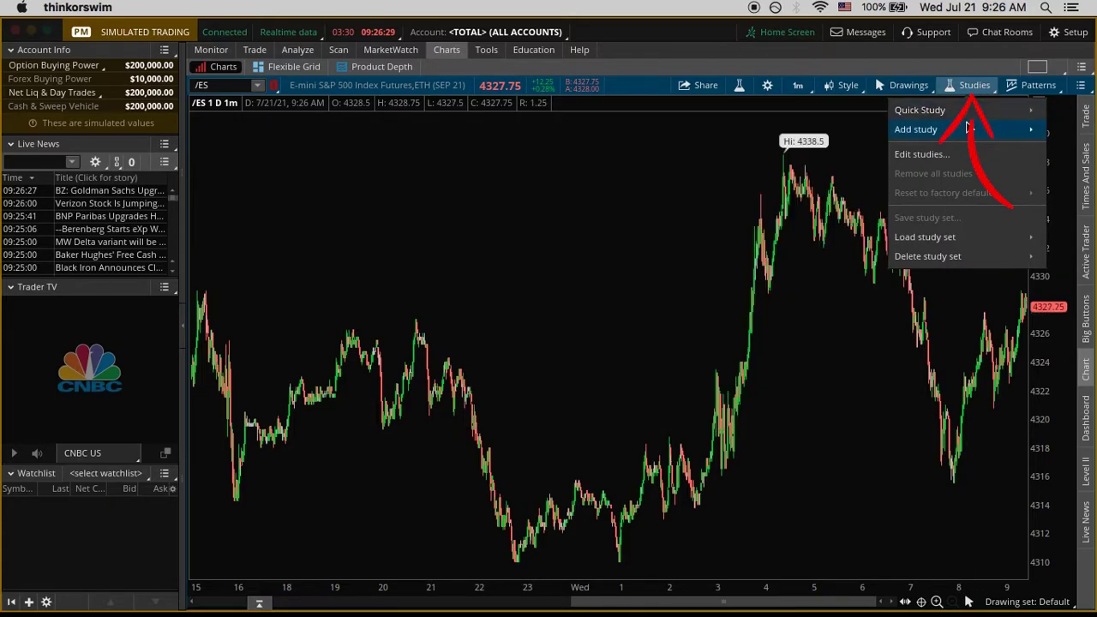
mouse_move(966, 132)
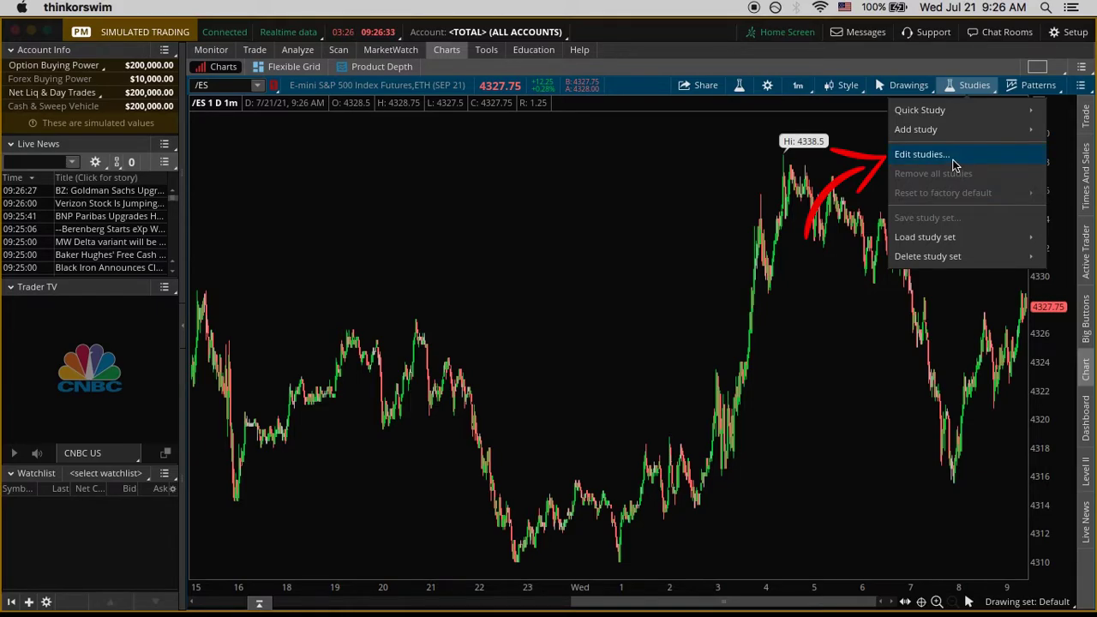
left_click(954, 163)
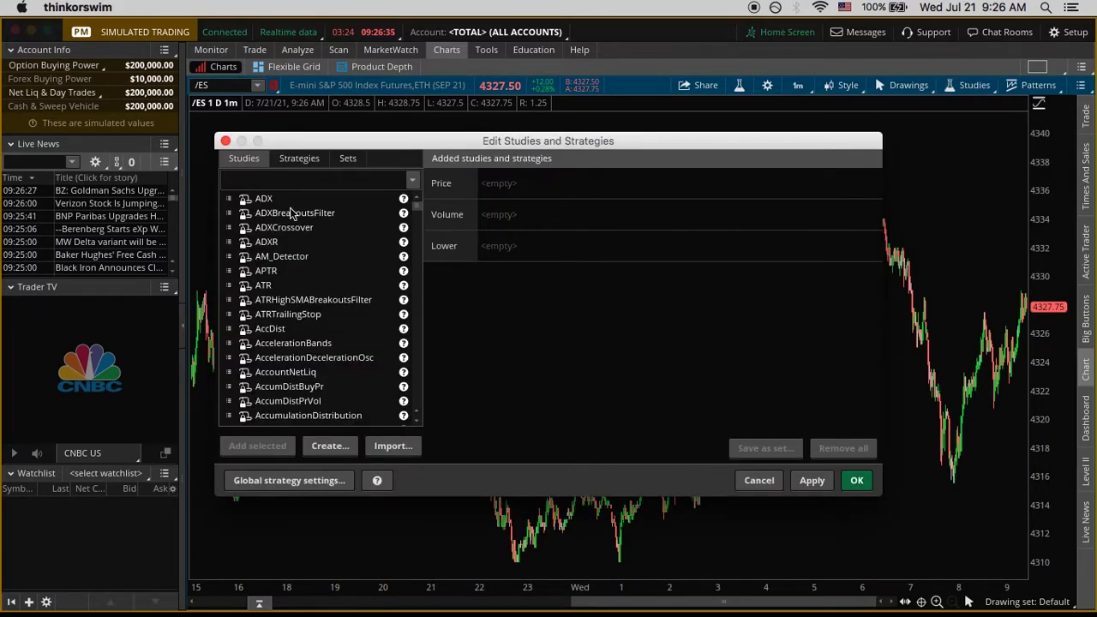
left_click(280, 181)
type("volume")
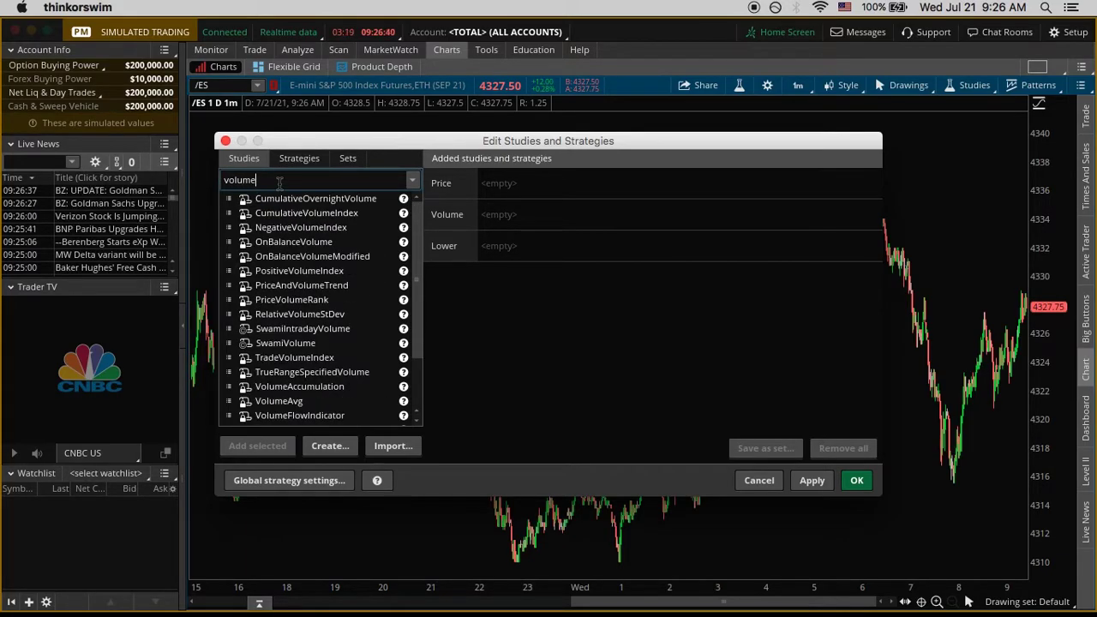
left_click(299, 402)
double_click(299, 402)
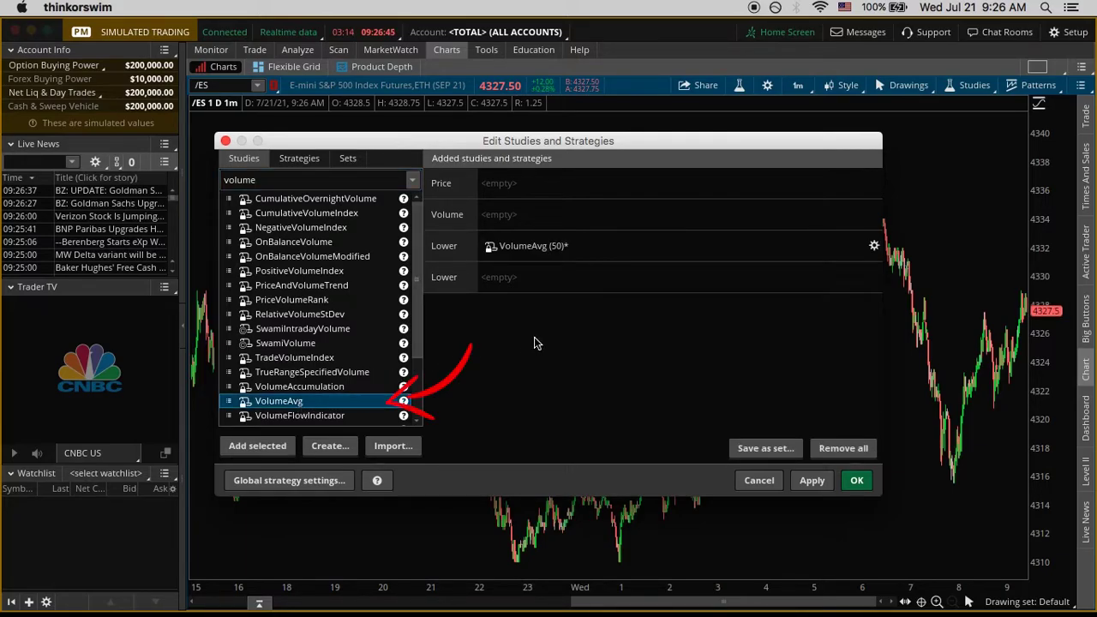
left_click(798, 482)
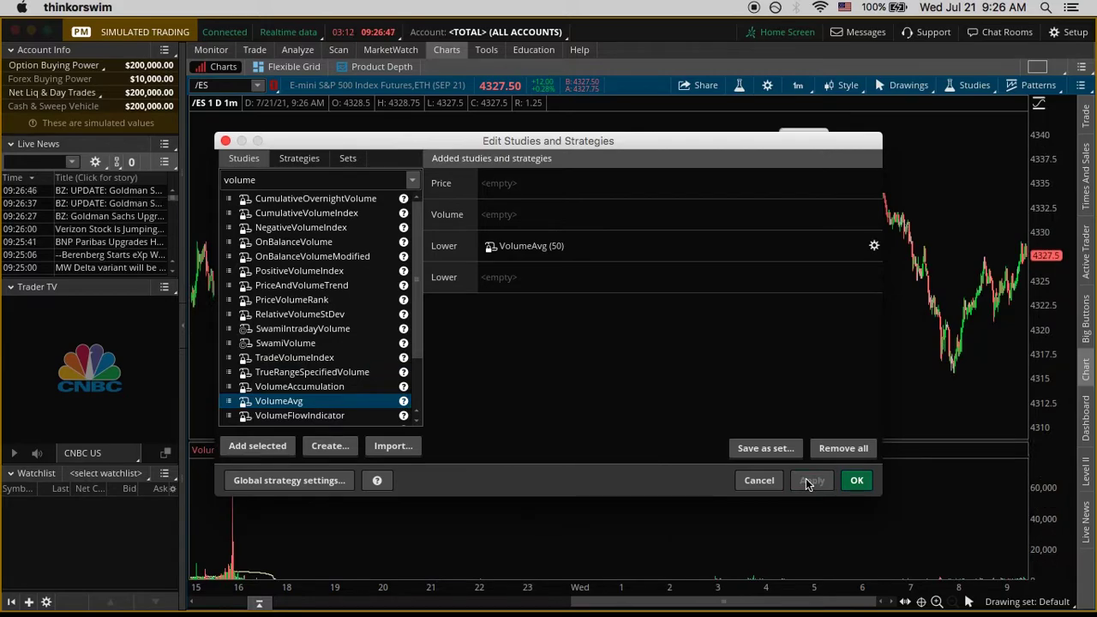
left_click(854, 481)
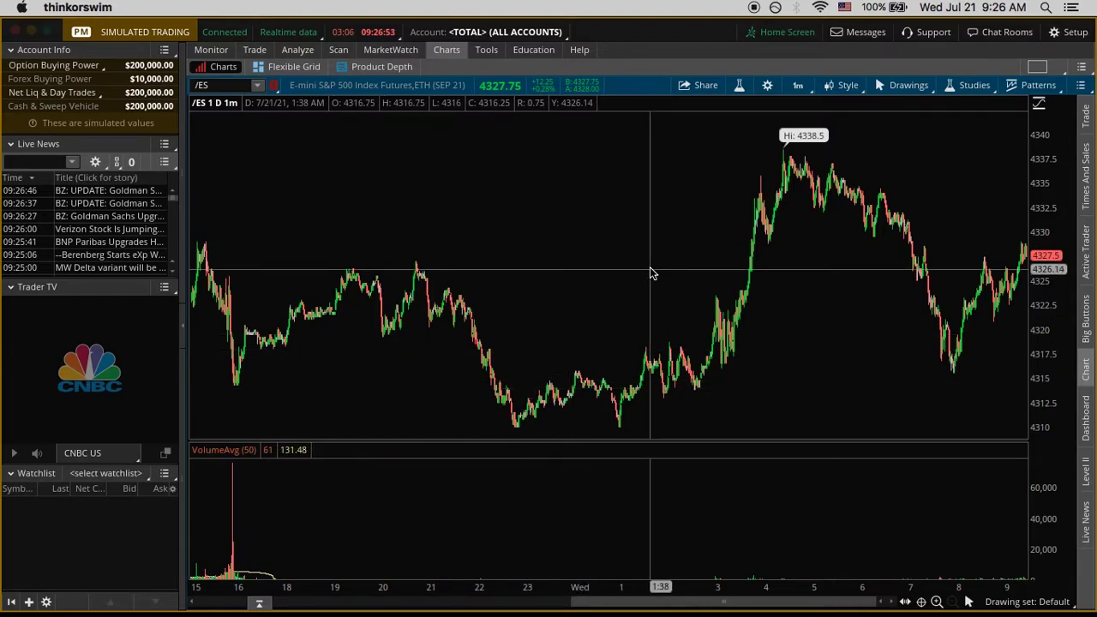
- Try 5 D : 5m, then return to 1 D : 1m and zoom in twice to about 5:15 onward
left_click(800, 87)
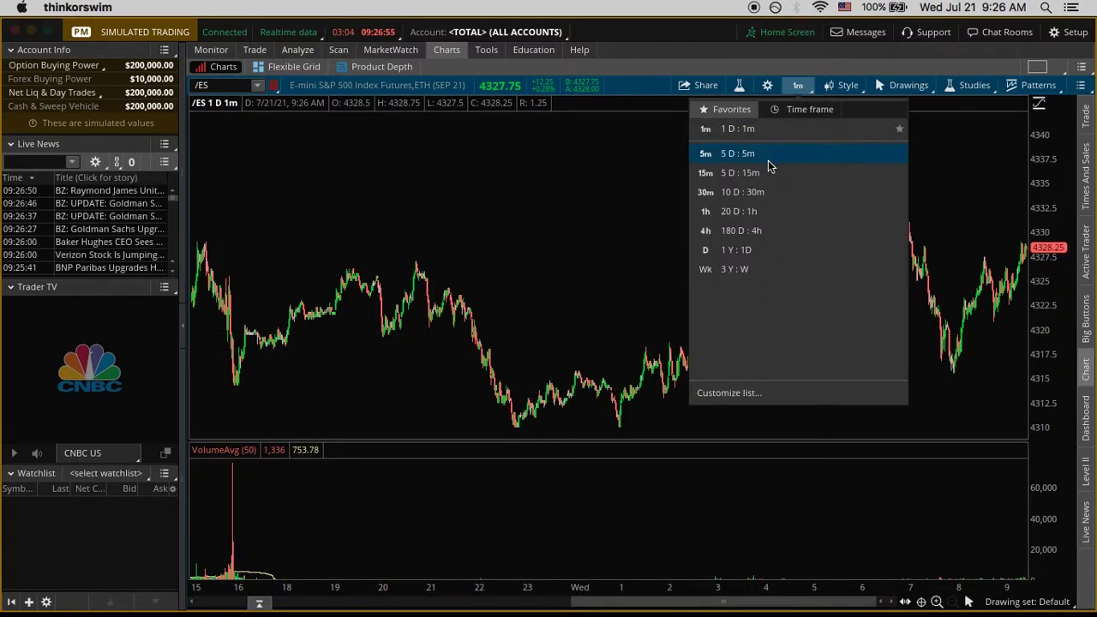
left_click(768, 160)
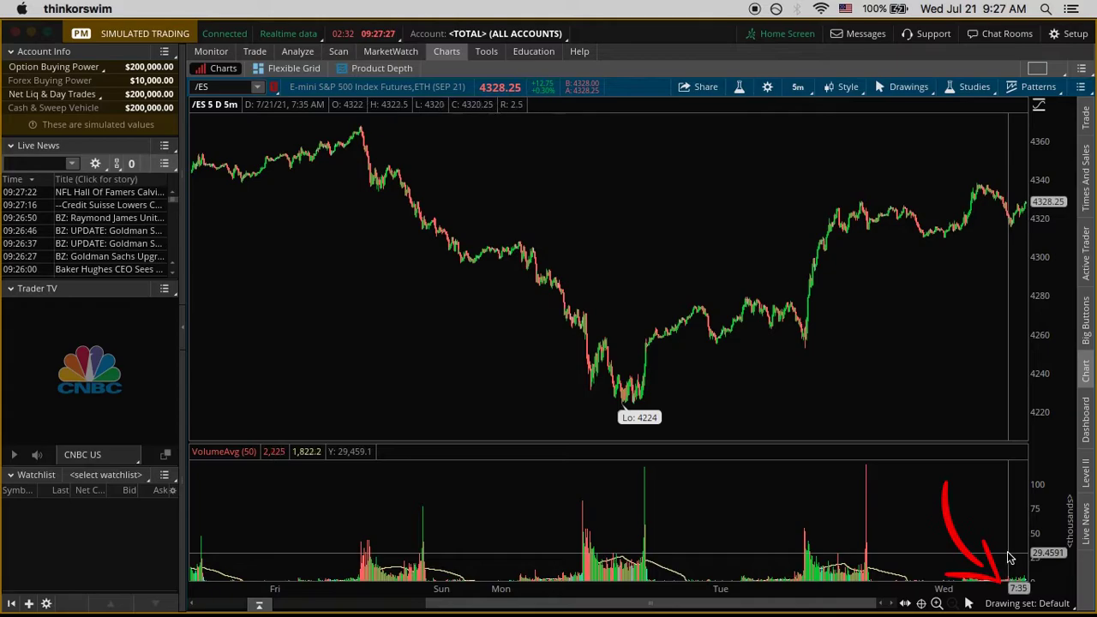
left_click(797, 86)
left_click(747, 153)
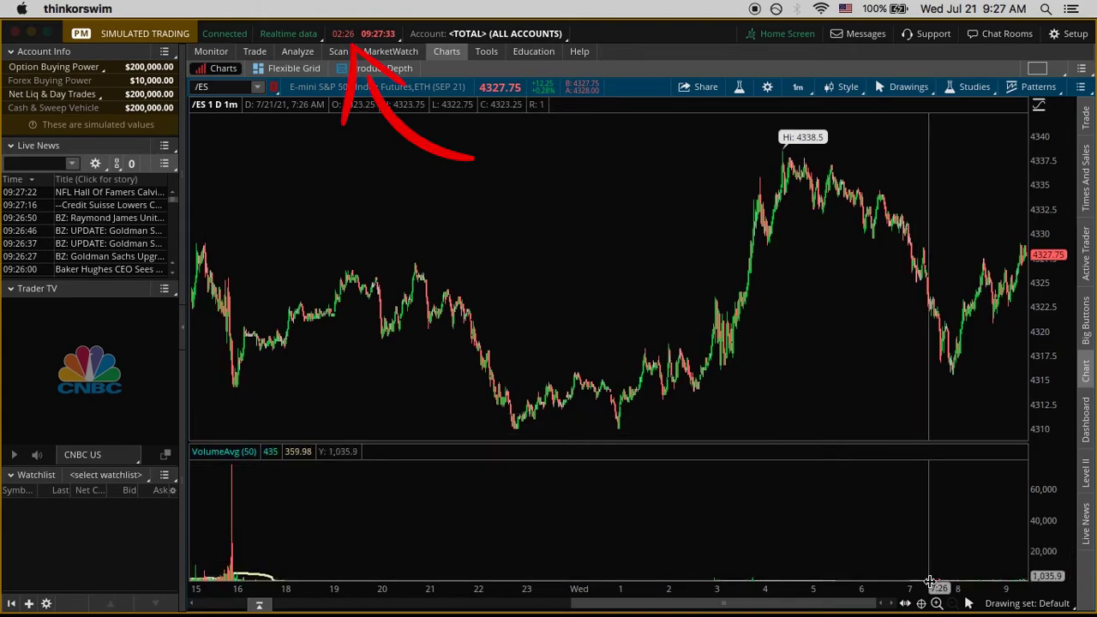
left_click(936, 603)
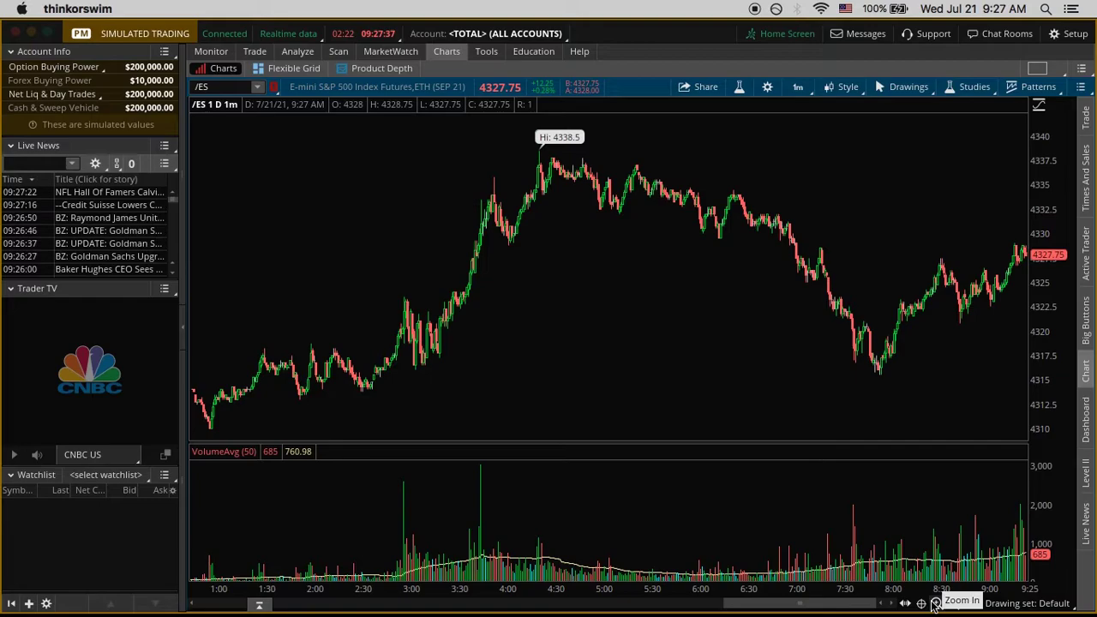
left_click(935, 604)
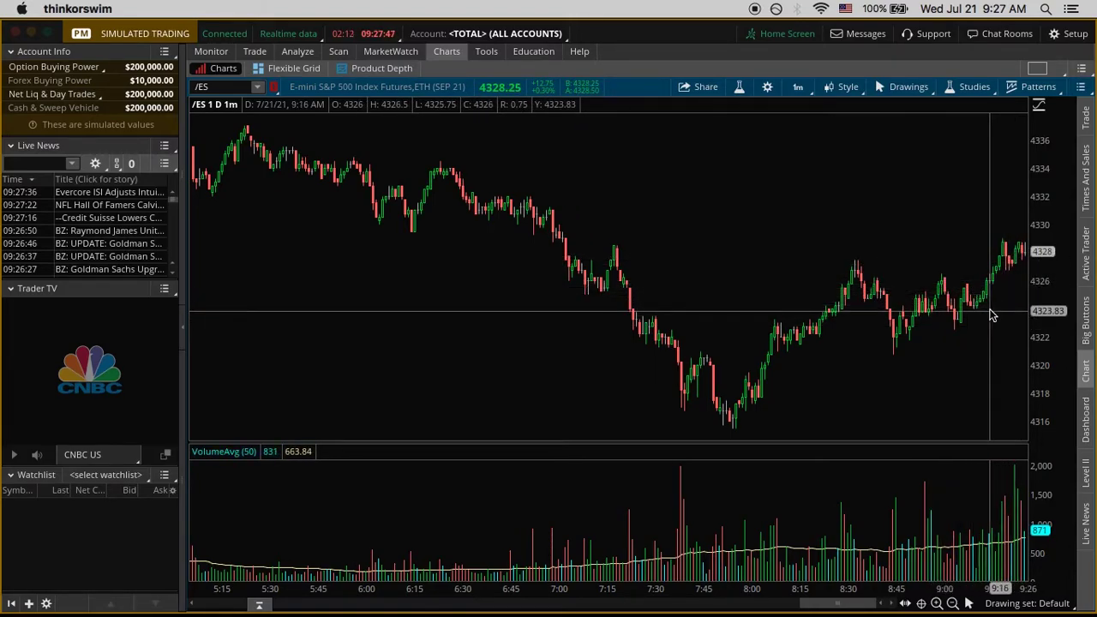
mouse_move(358, 50)
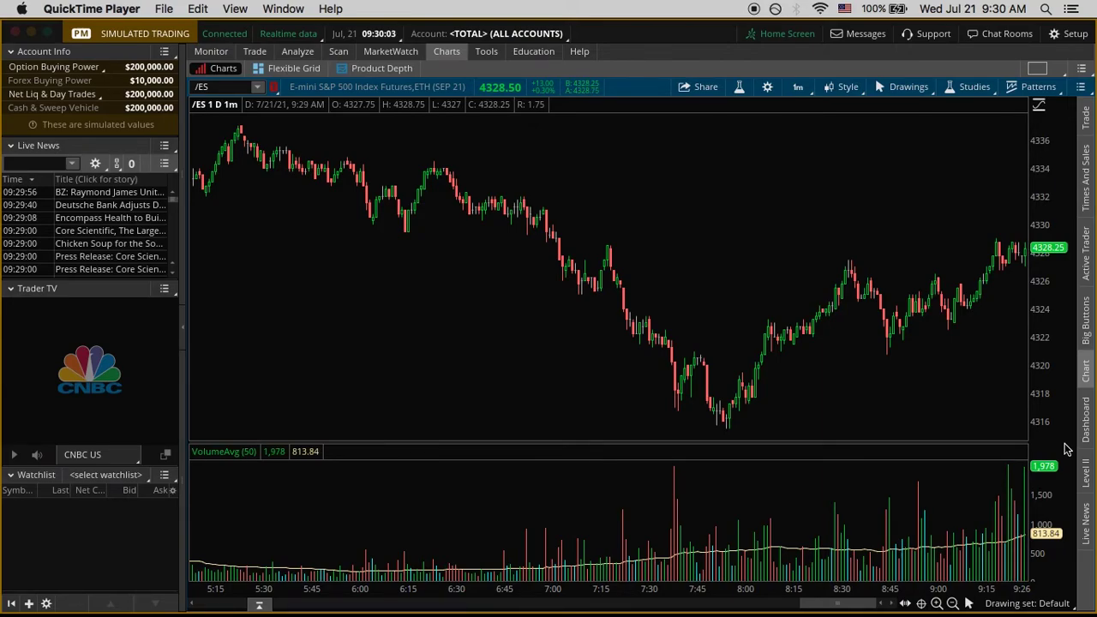
- Zoom in one step so the chart covers roughly 7:30 to the 9:30 open
left_click(937, 603)
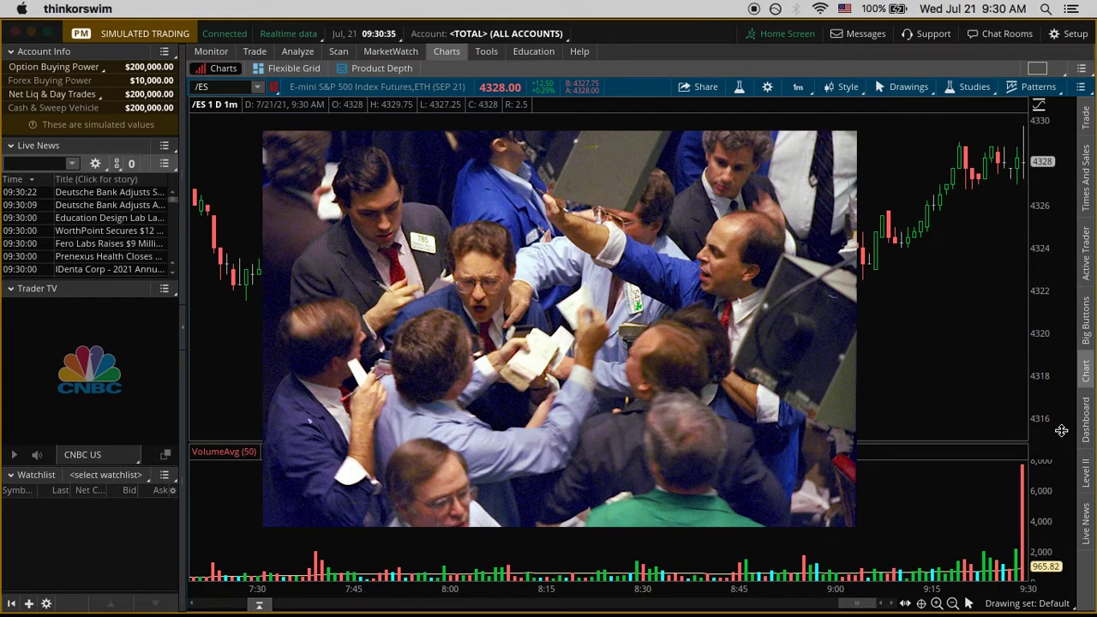
- Zoom in once more so about 8:26 to 9:30 fills the chart
left_click(937, 604)
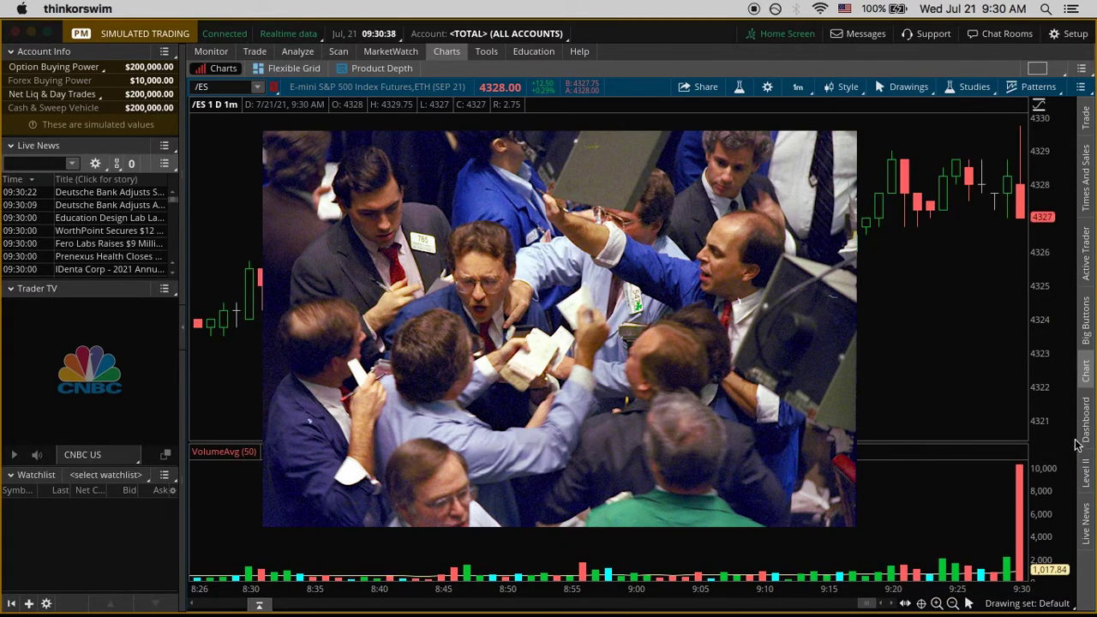